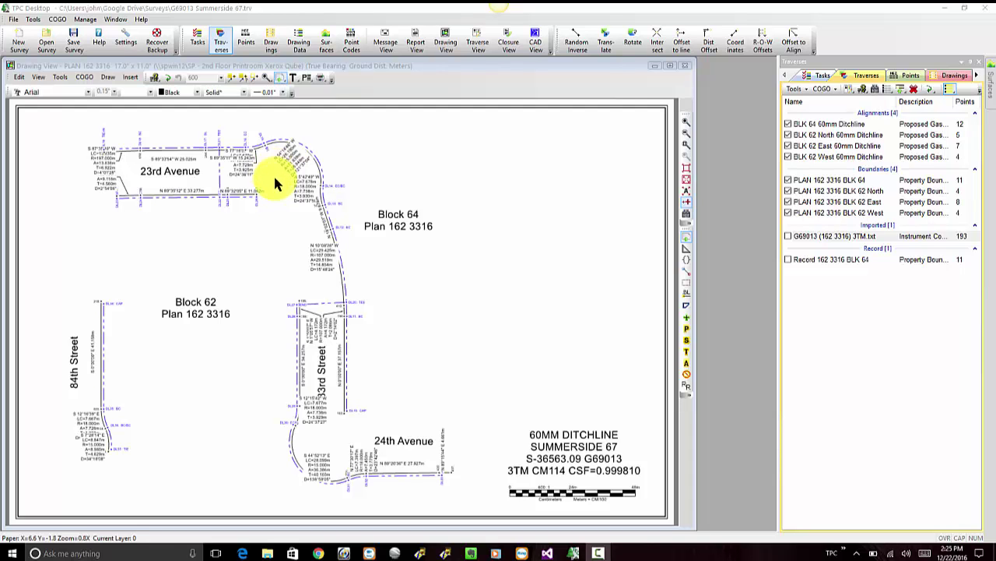
Step: Reset the Block 64 traverse's modified label attributes through Traverse Tools
right_click(320, 262)
mouse_move(372, 449)
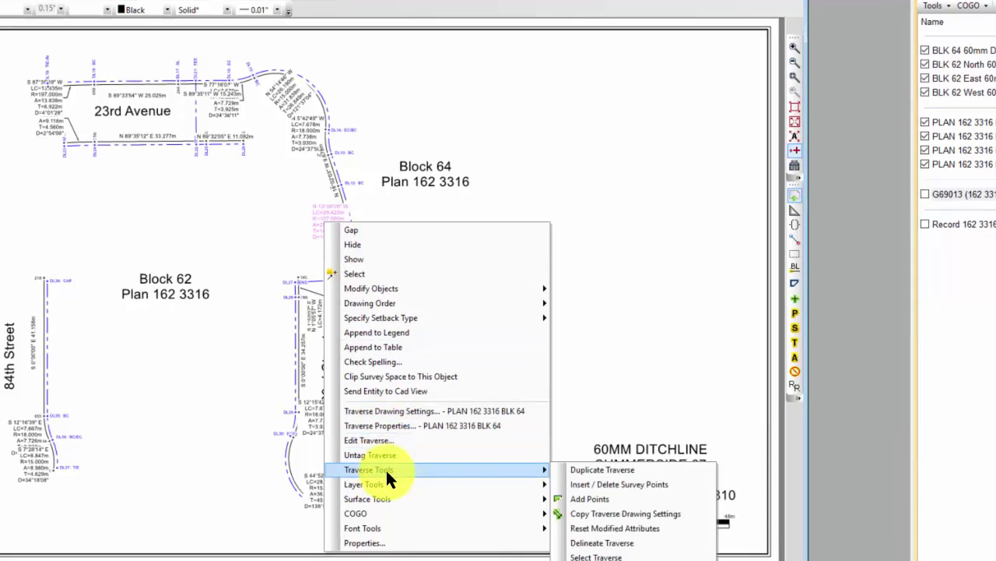
left_click(586, 527)
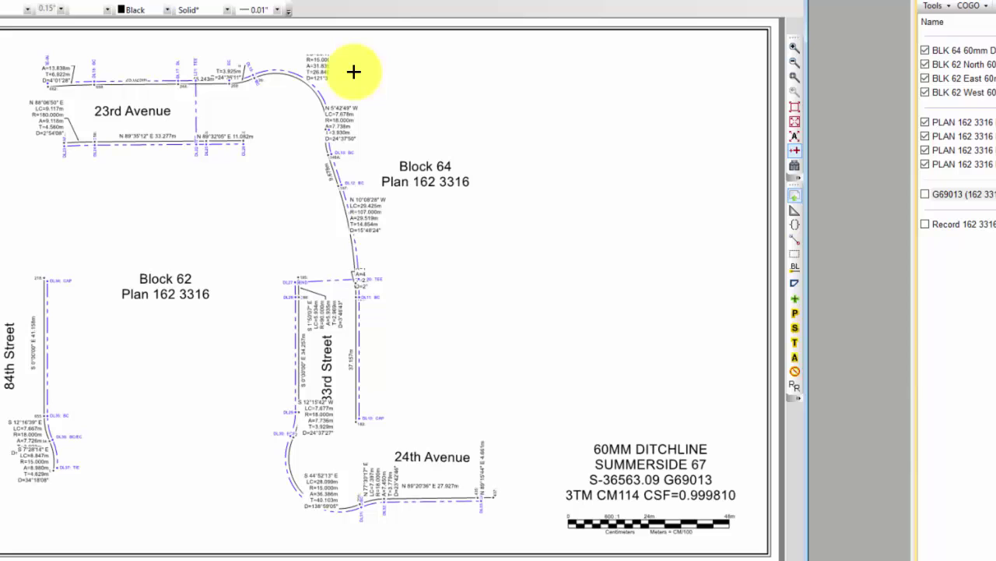
Step: Recall the Alignment Stacked Outside preset for the Block 64 traverse and apply it
mouse_move(375, 226)
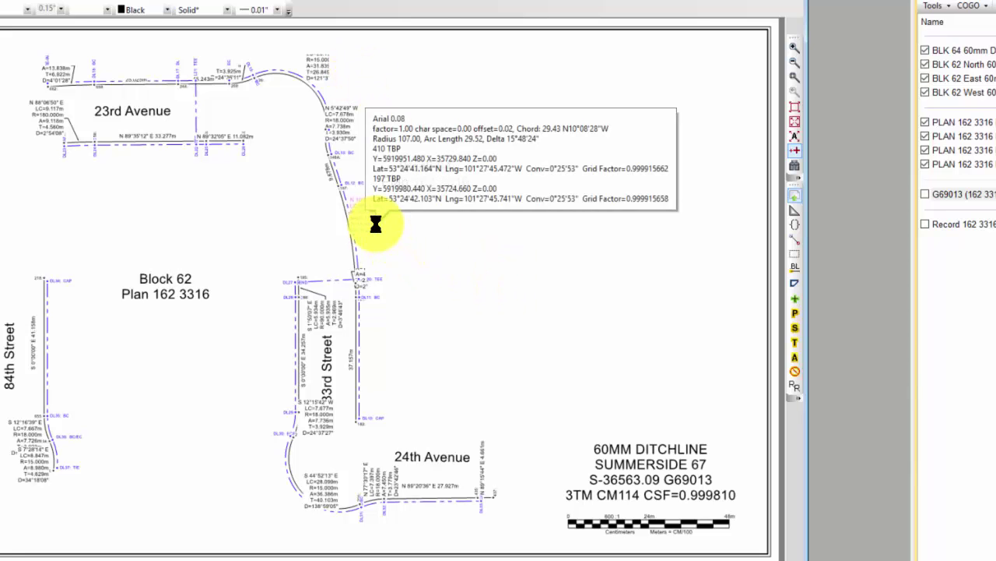
double_click(375, 222)
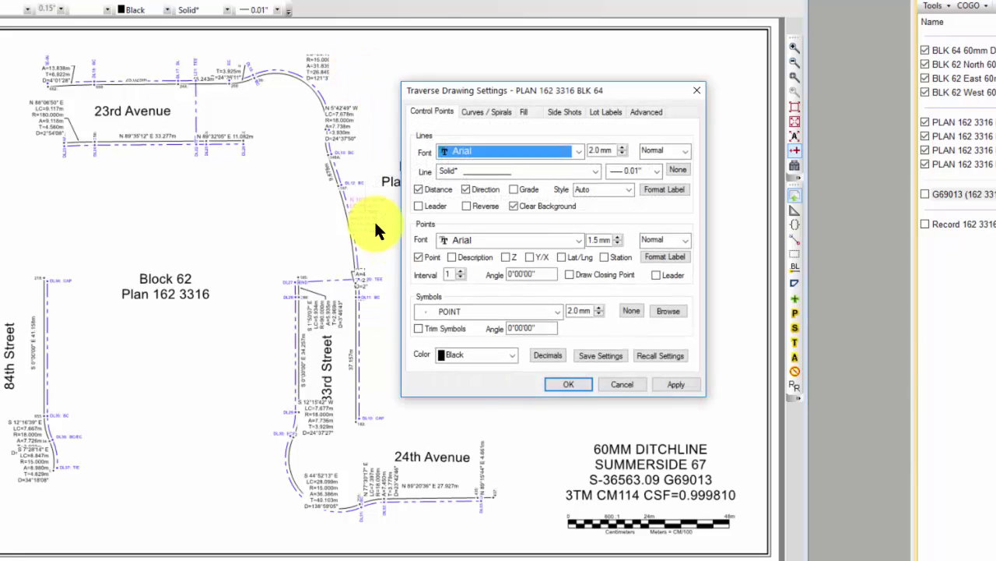
left_click(656, 354)
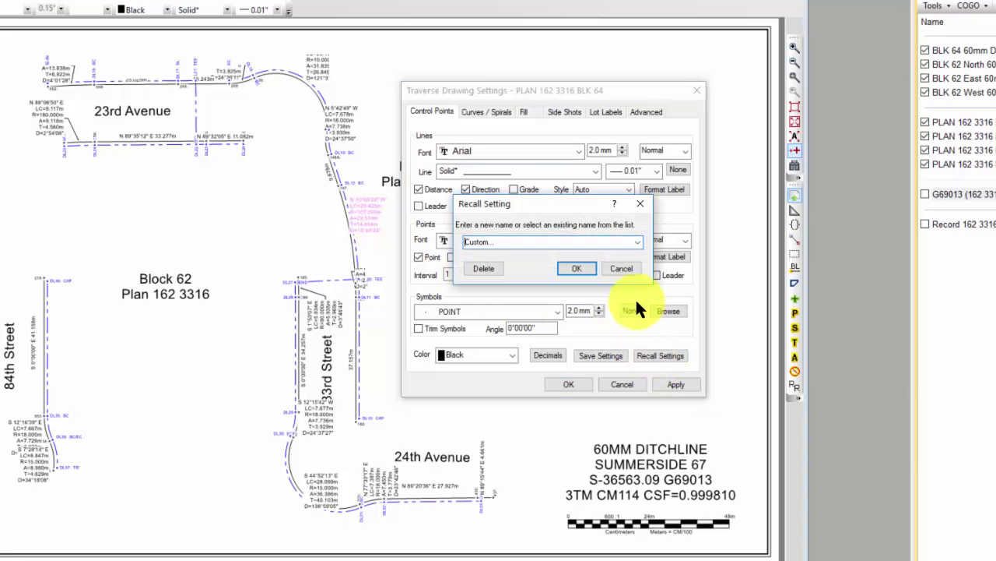
left_click(637, 242)
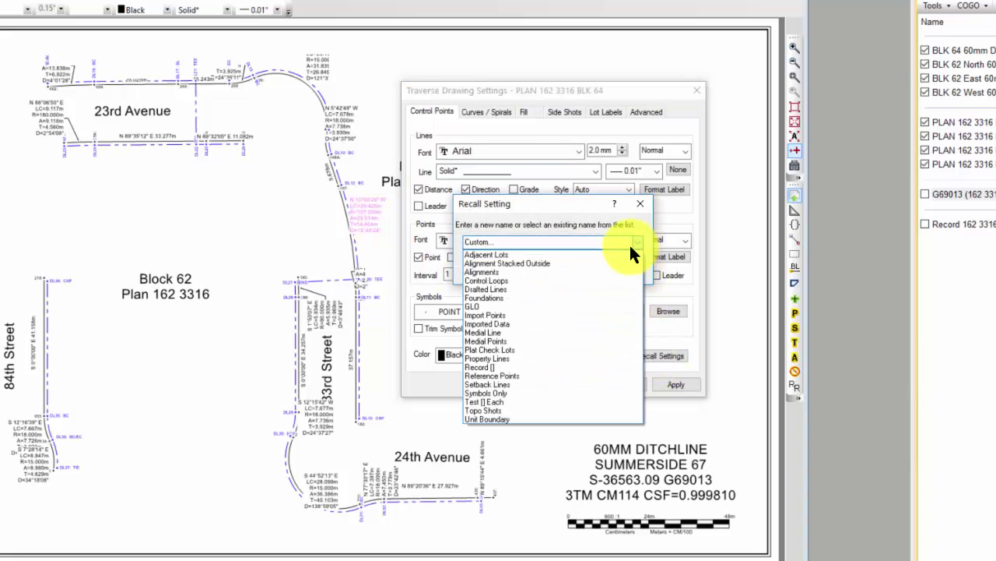
left_click(536, 263)
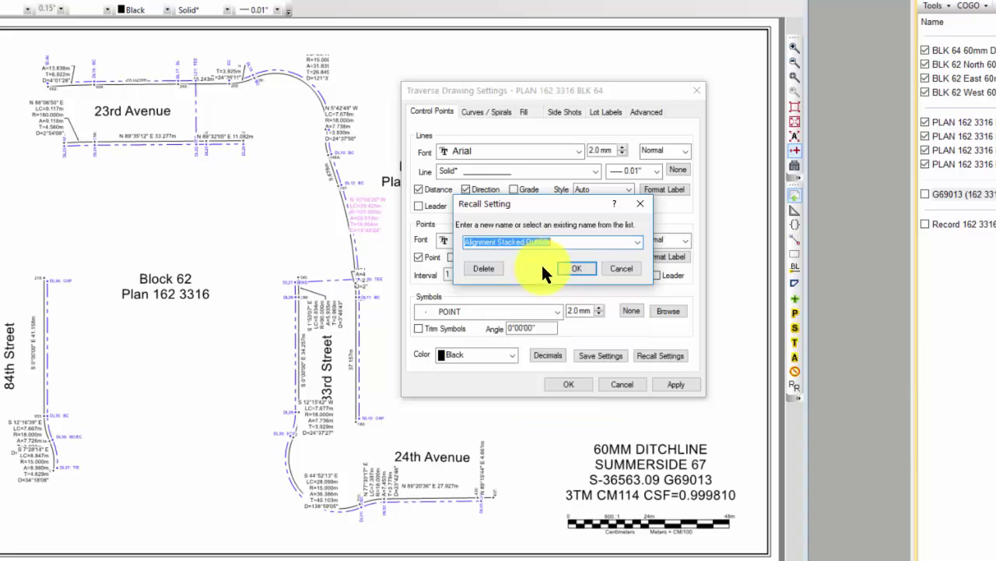
left_click(578, 268)
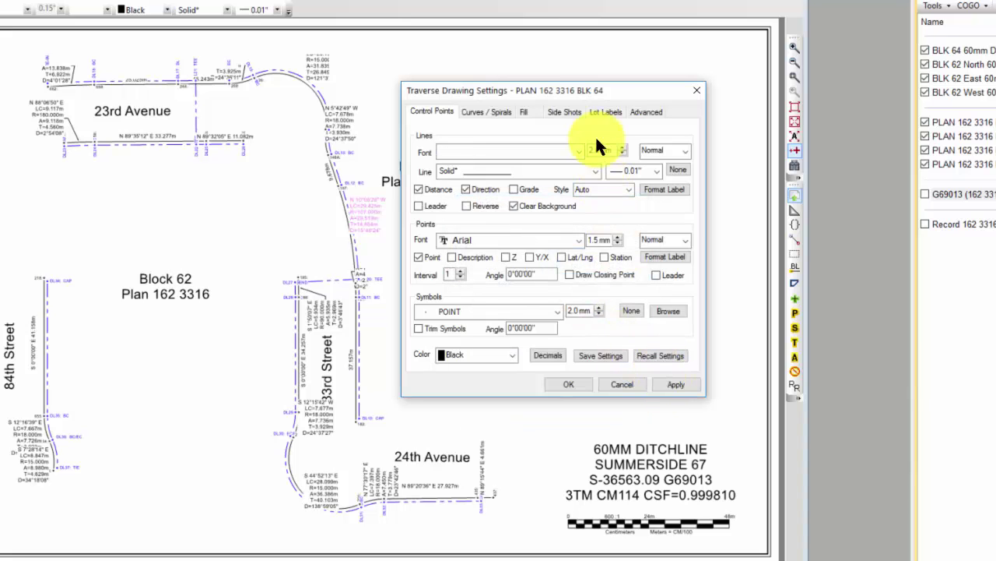
left_click_drag(609, 92, 693, 68)
left_click(779, 359)
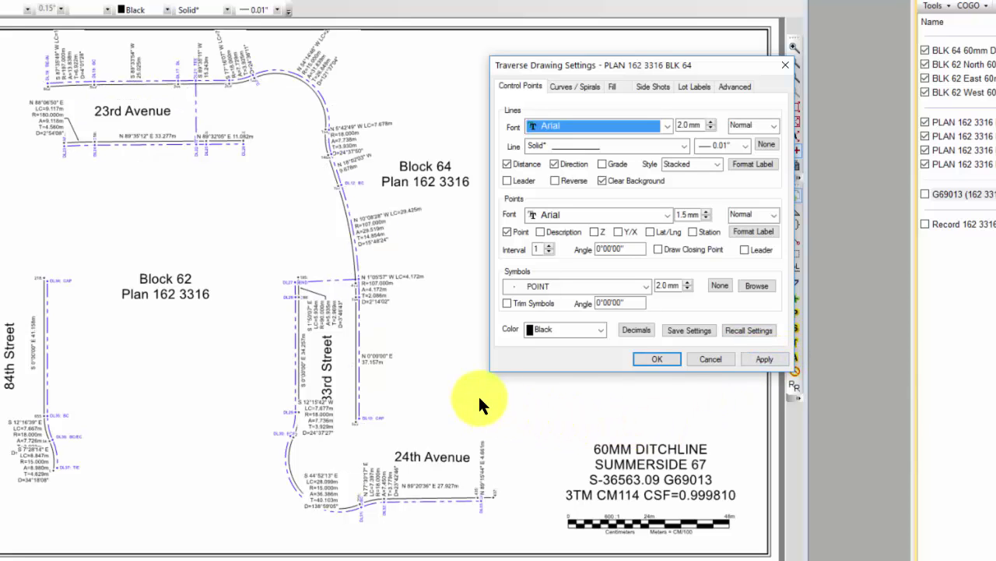
left_click(654, 355)
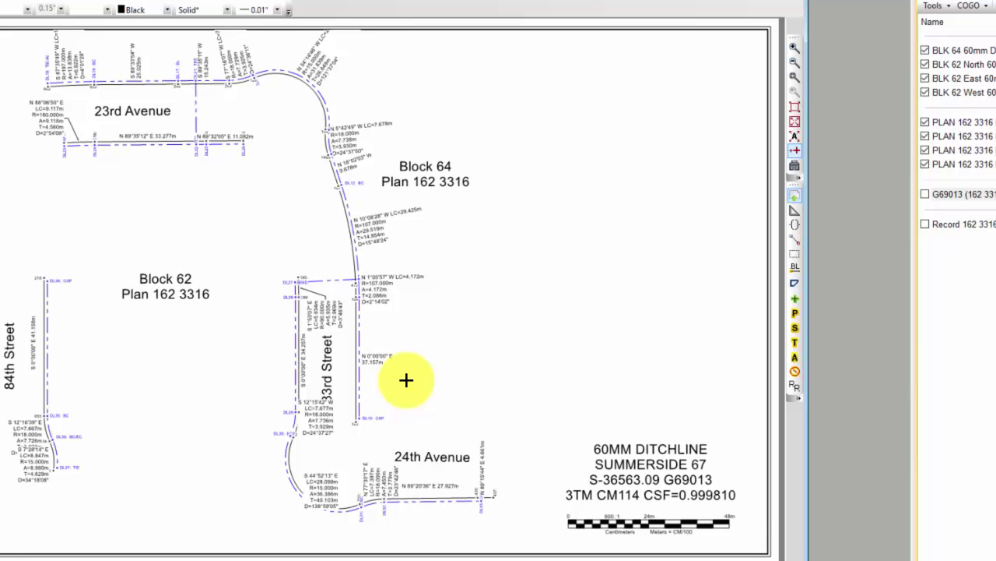
scroll(406, 380, "up", 4)
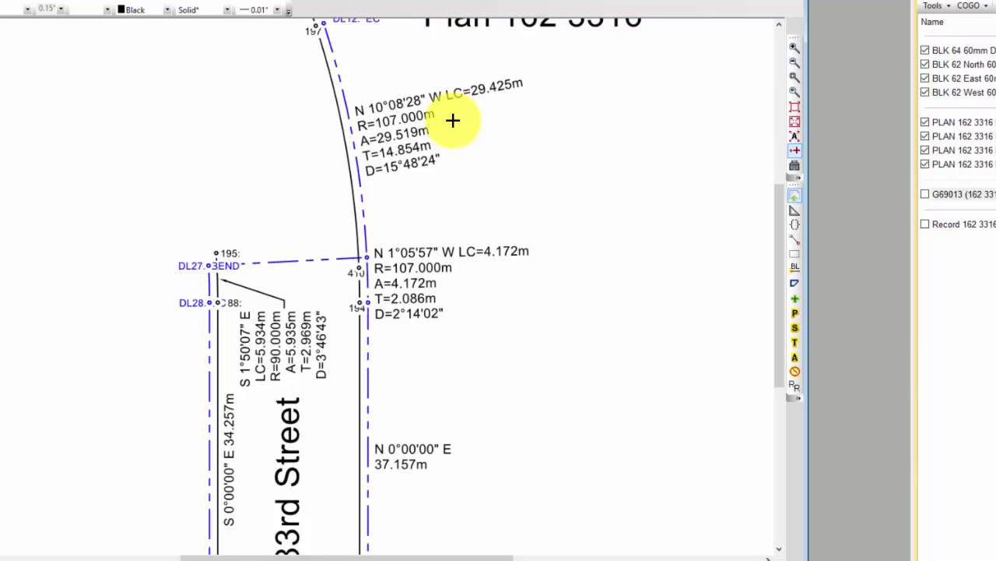
middle_click_drag(453, 120, 631, 421)
middle_click_drag(345, 302, 506, 343)
mouse_move(538, 407)
middle_mouse_down()
mouse_move(516, 402)
mouse_move(363, 282)
middle_mouse_up()
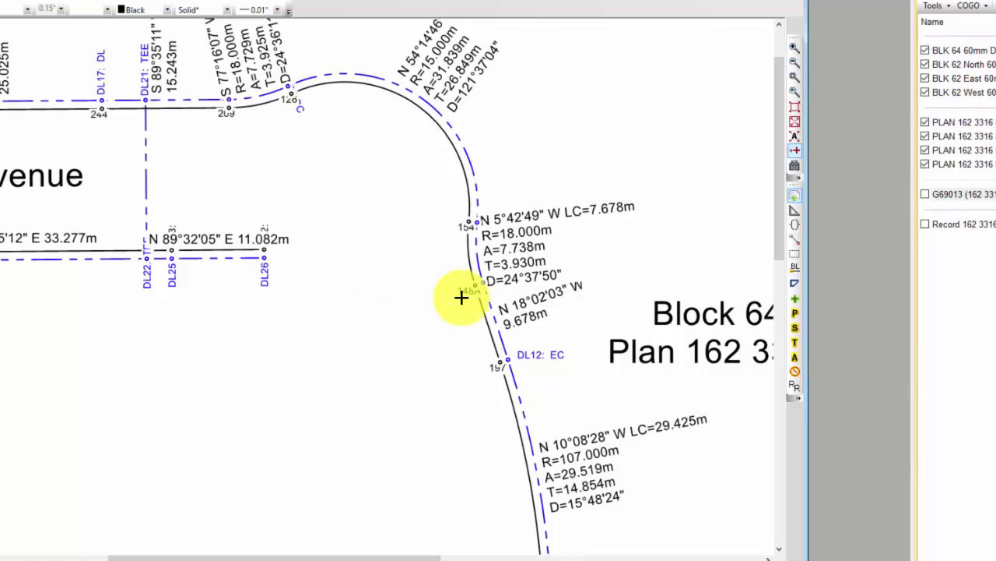
Step: Turn on the Record 162 3316 traverse in the Traverses panel
left_click(925, 224)
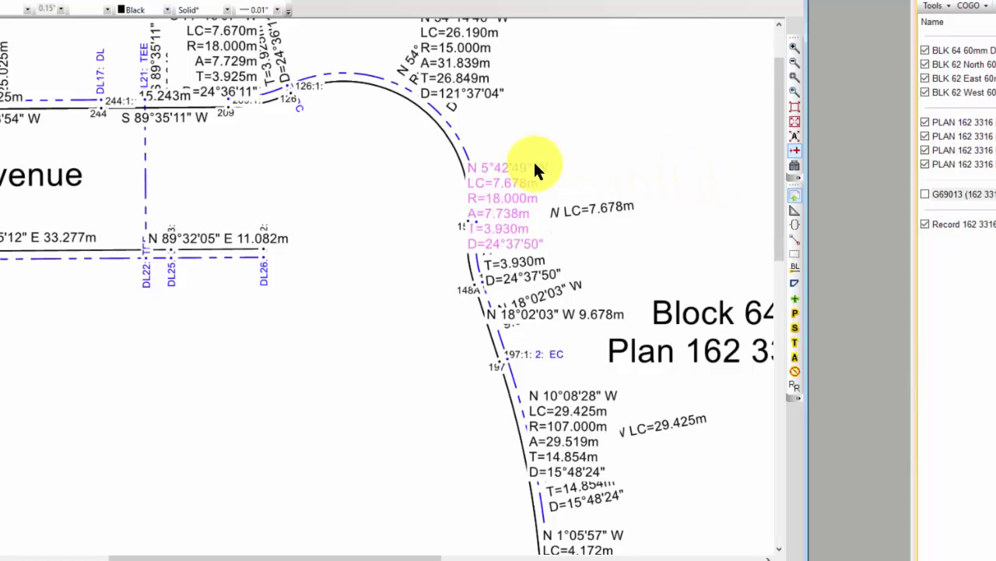
mouse_move(527, 173)
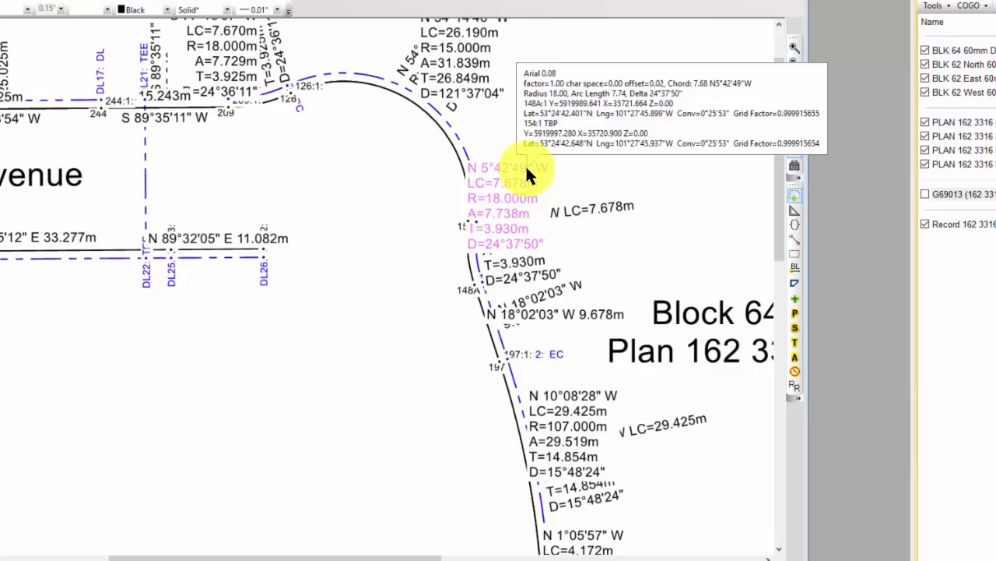
Step: Recall the Record [] settings preset for the record traverse
double_click(525, 164)
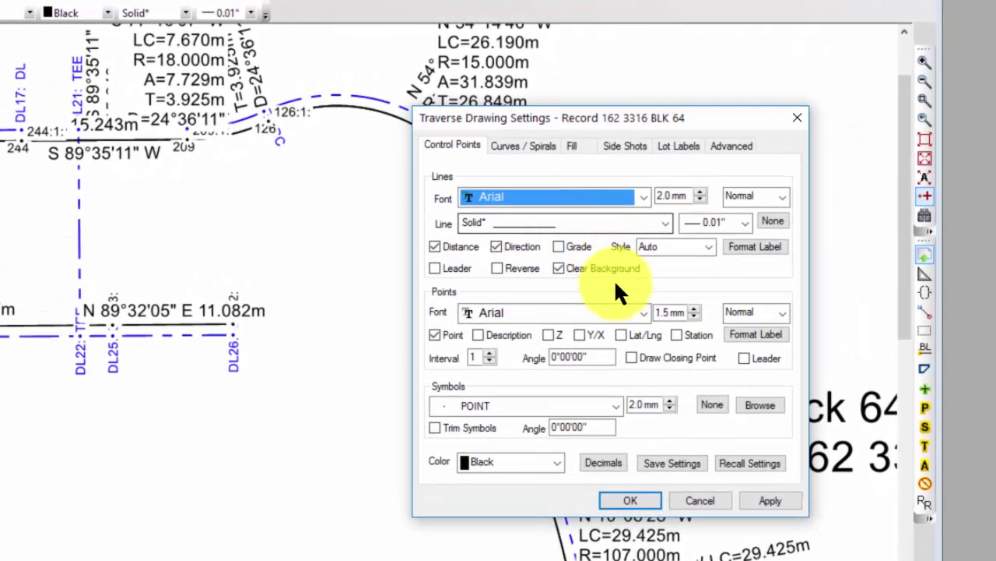
left_click(748, 460)
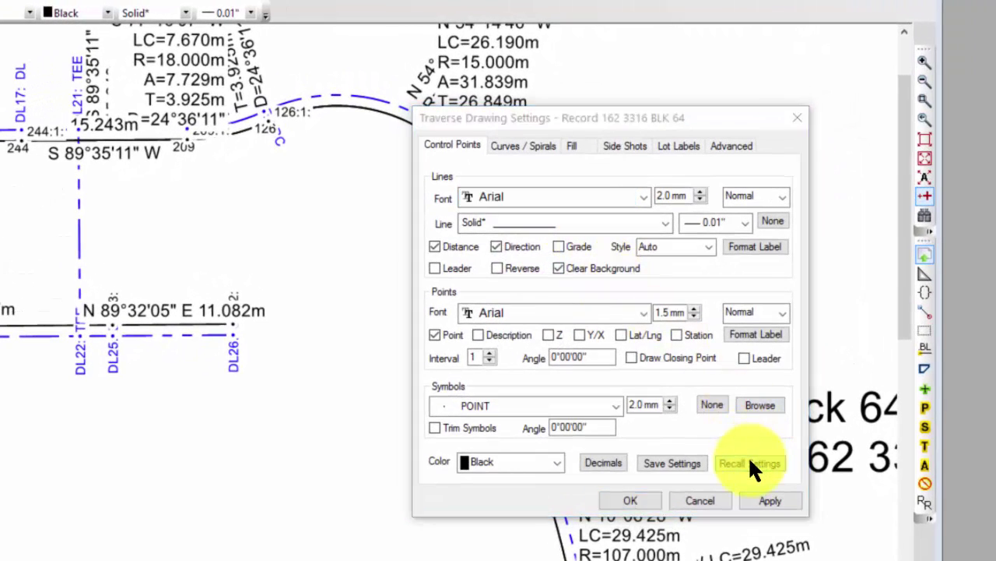
left_click(717, 314)
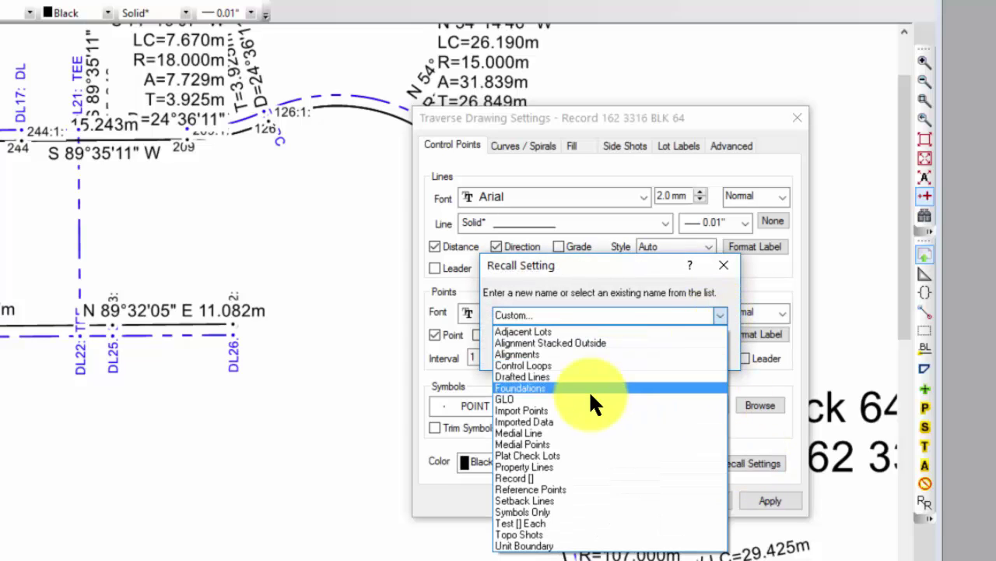
left_click(533, 477)
left_click(642, 349)
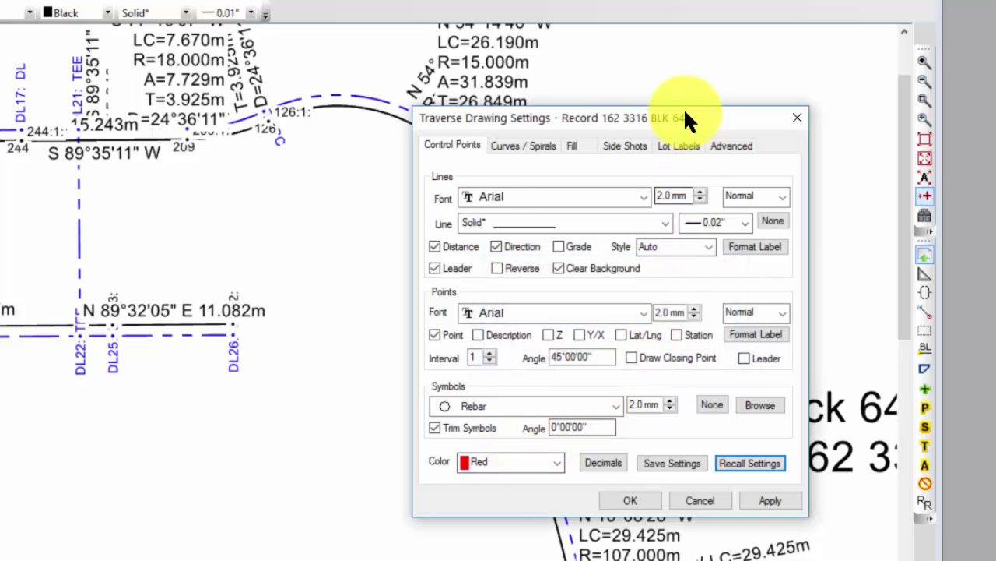
Step: Keep the Control Points line label format as ^[H]\[B] for aligned and stacked labels
mouse_move(677, 117)
left_mouse_down()
mouse_move(749, 117)
mouse_move(859, 75)
left_mouse_up()
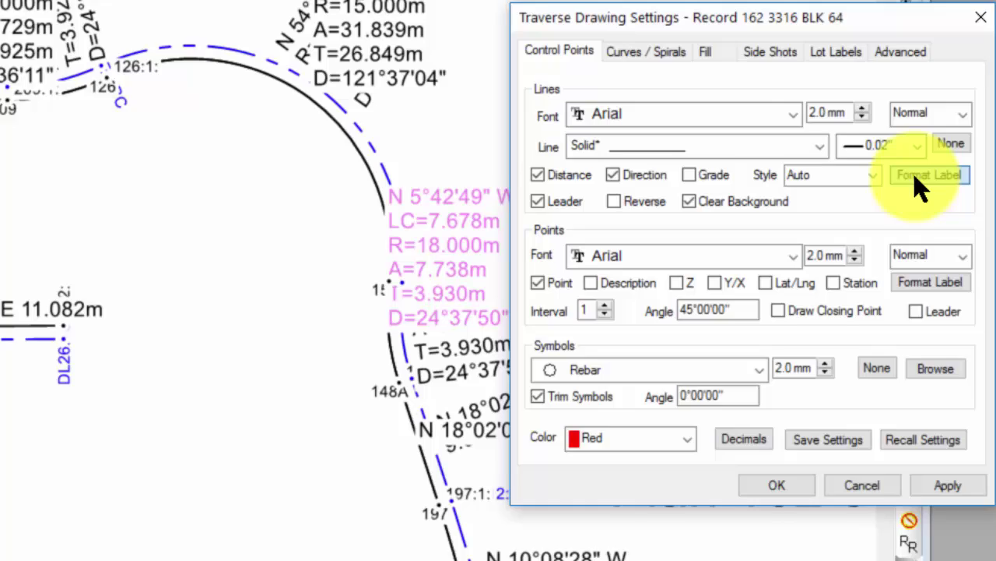
left_click(921, 187)
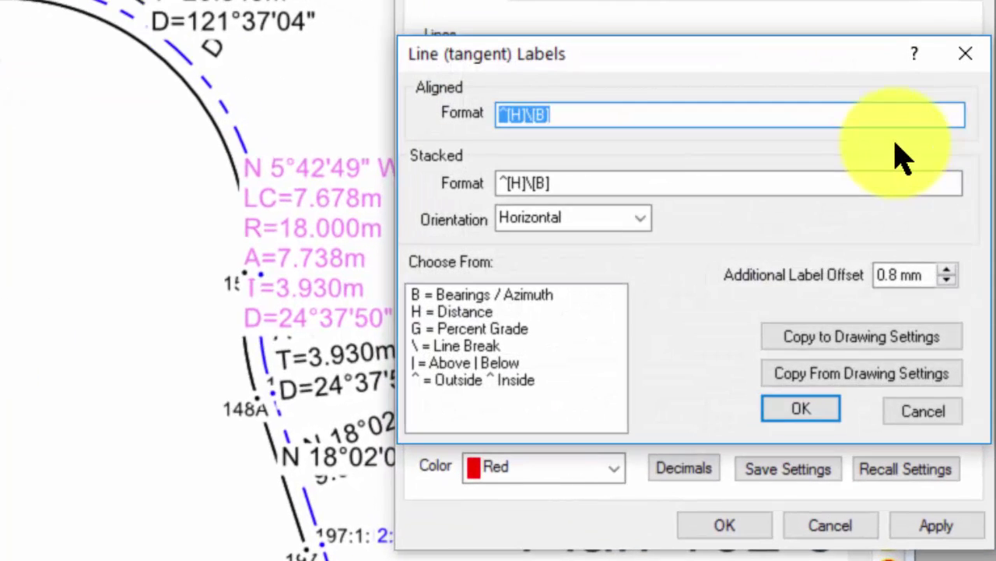
left_click(652, 160)
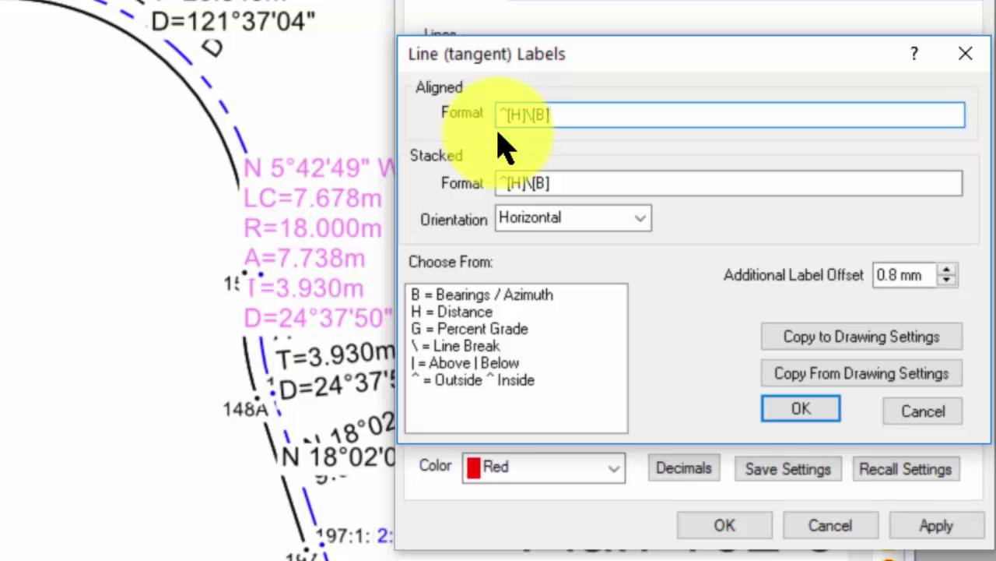
left_click(796, 411)
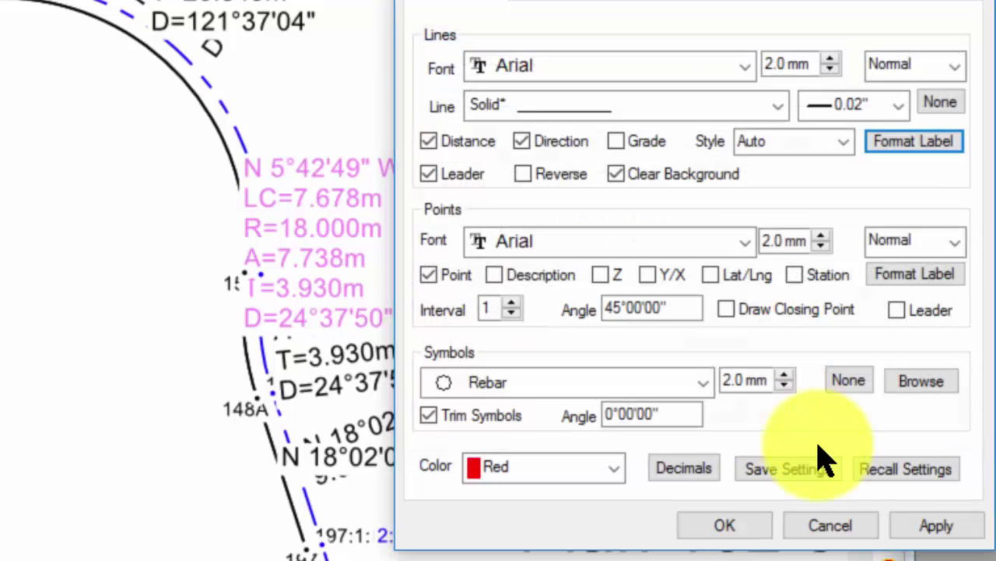
Step: Apply the bracketed record label settings and close Traverse Drawing Settings
left_click(946, 526)
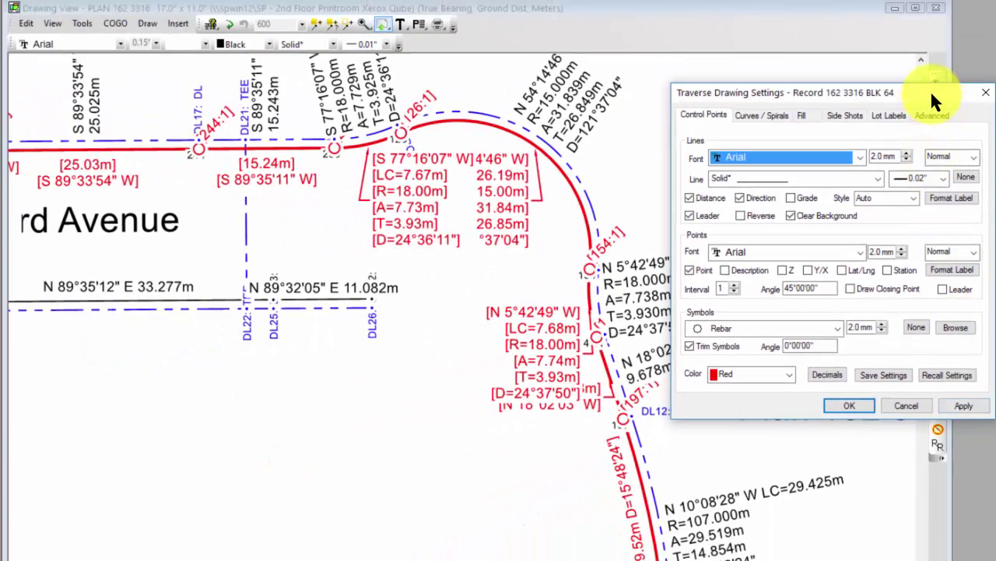
left_click_drag(931, 90, 954, 41)
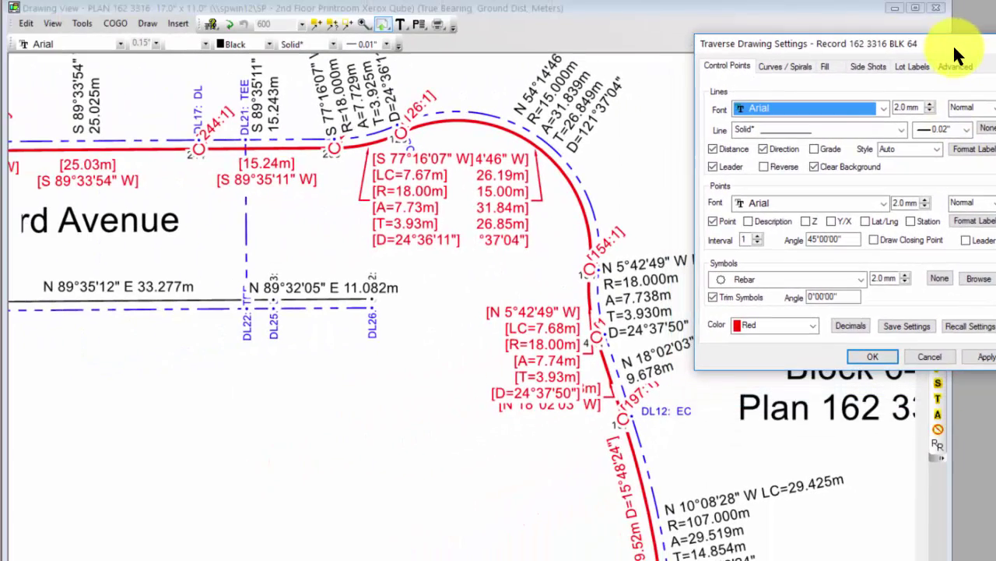
left_click(989, 45)
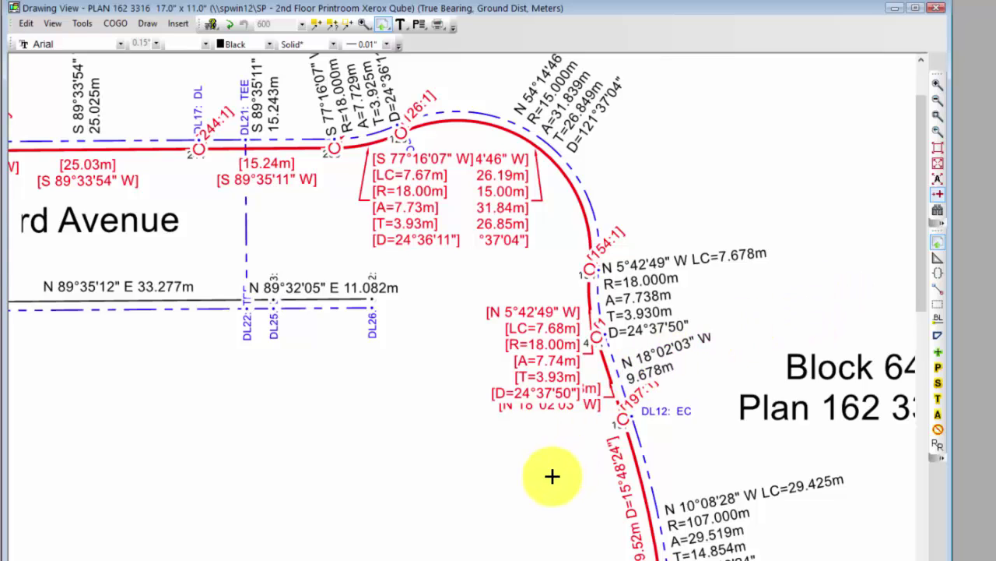
Step: Move the bracketed curve label and the 154:1 point label clear of the curve
mouse_move(543, 348)
left_click_drag(542, 341, 507, 306)
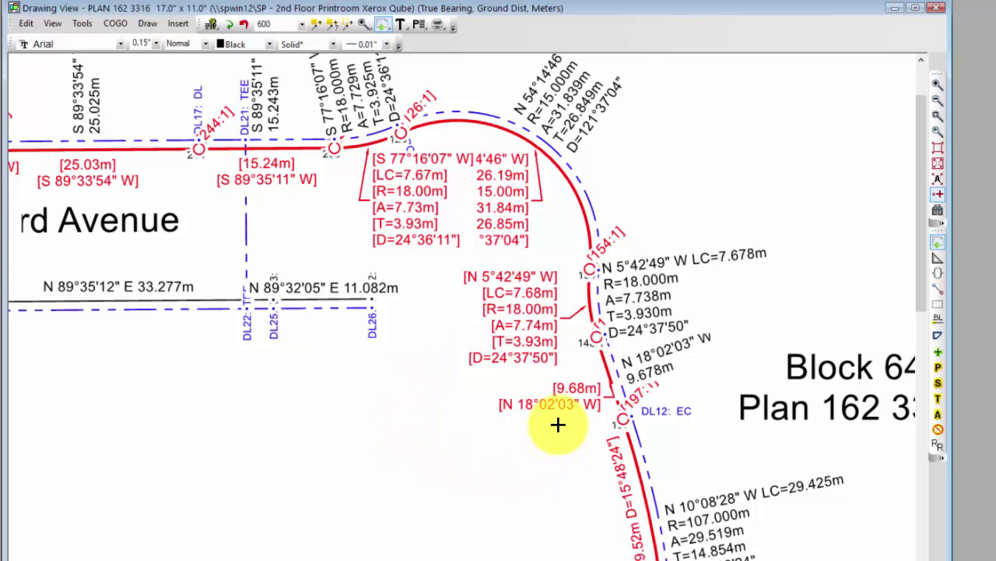
middle_click_drag(567, 516, 514, 412)
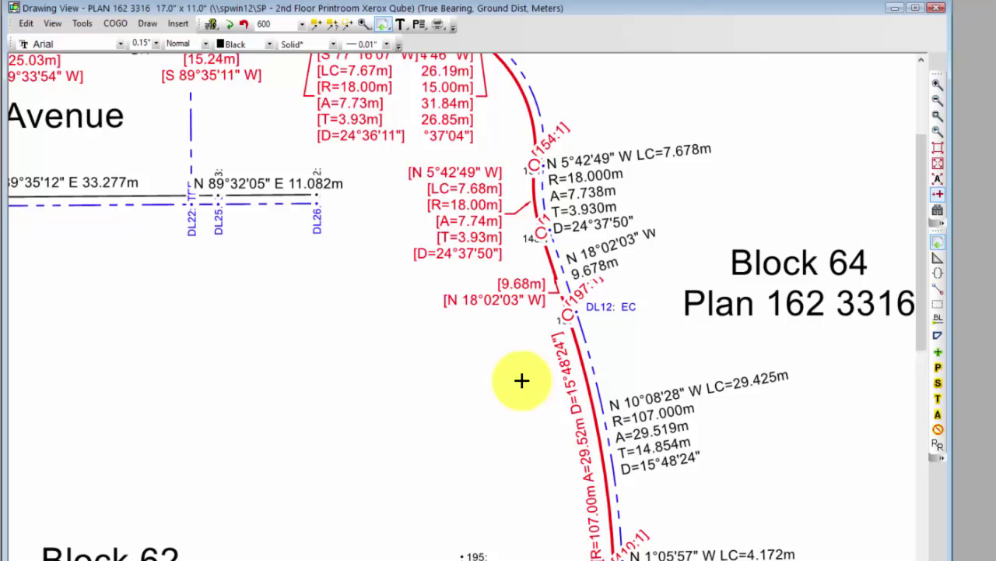
middle_click_drag(510, 371, 583, 479)
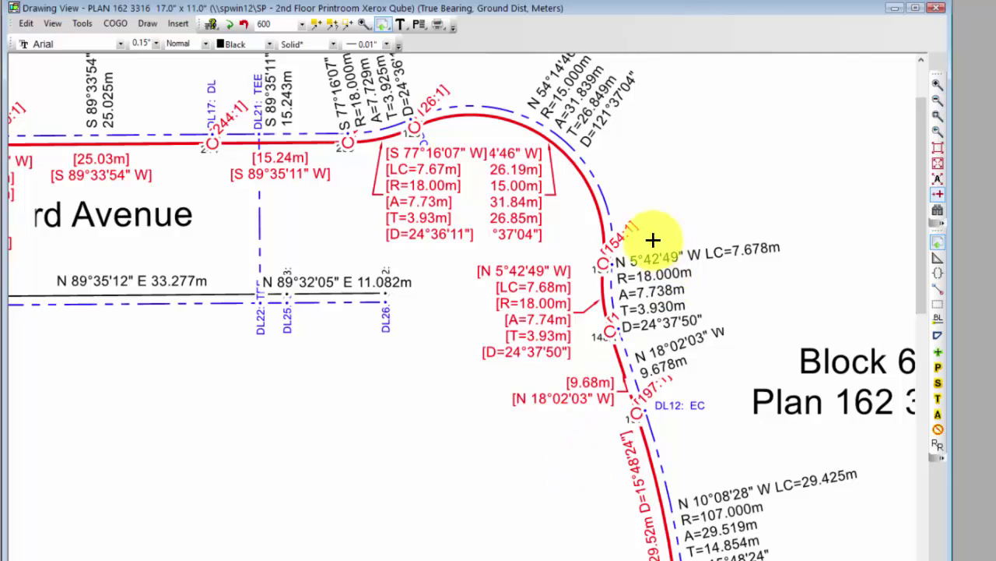
mouse_move(625, 230)
left_click_drag(624, 227, 649, 210)
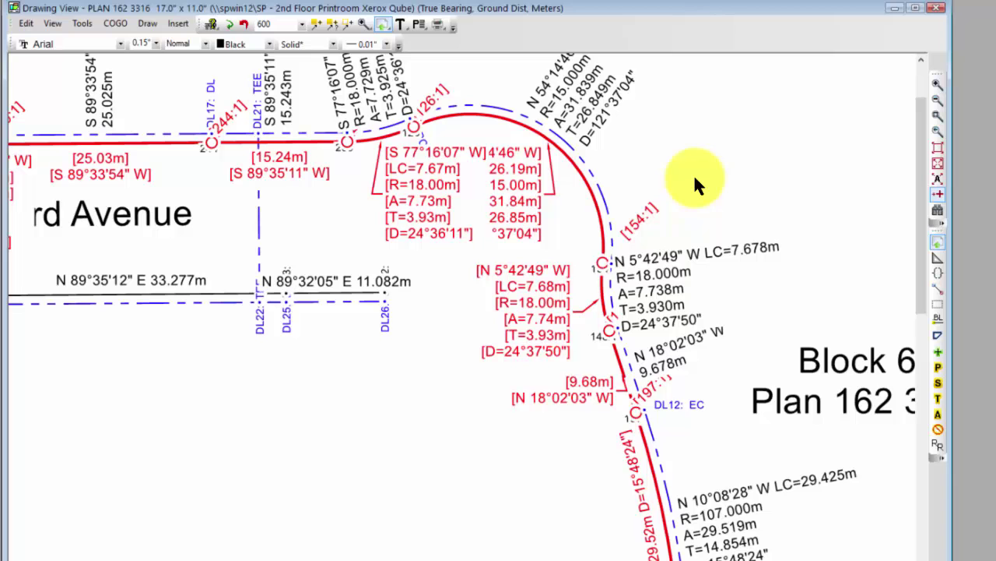
middle_click_drag(183, 437, 381, 475)
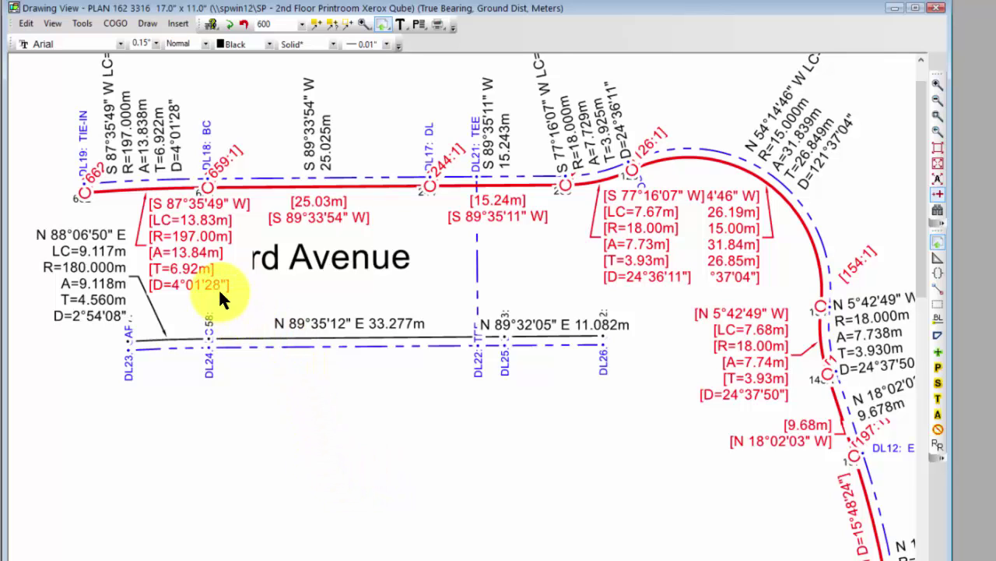
mouse_move(217, 288)
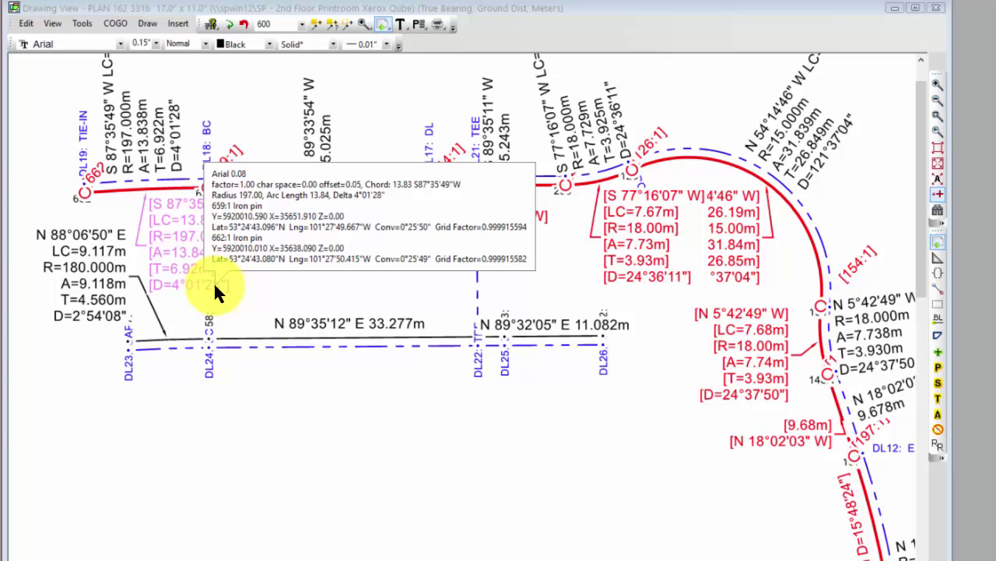
Step: Review the record traverse's aligned and stacked curve label formats on the Curves / Spirals tab
double_click(217, 288)
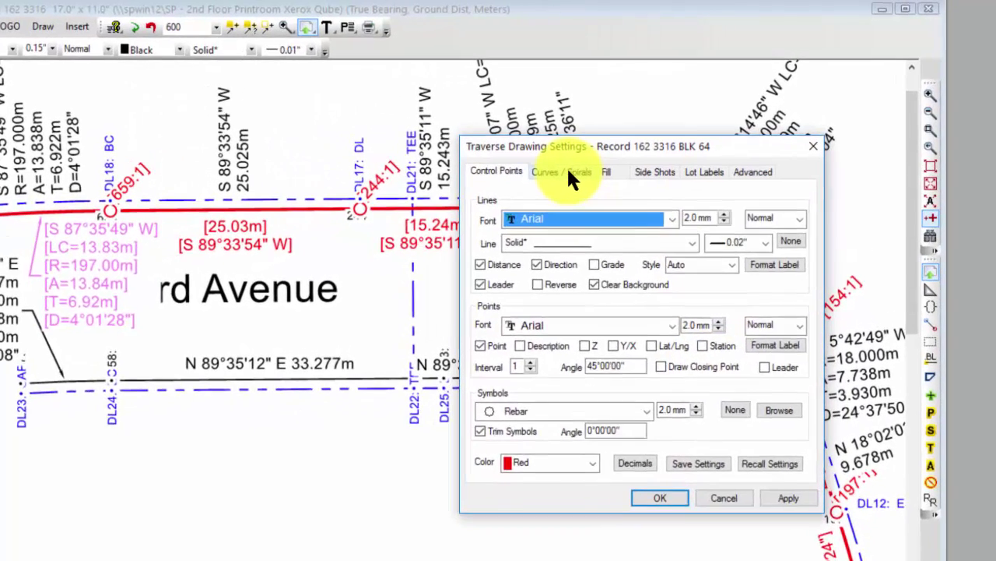
left_click(568, 171)
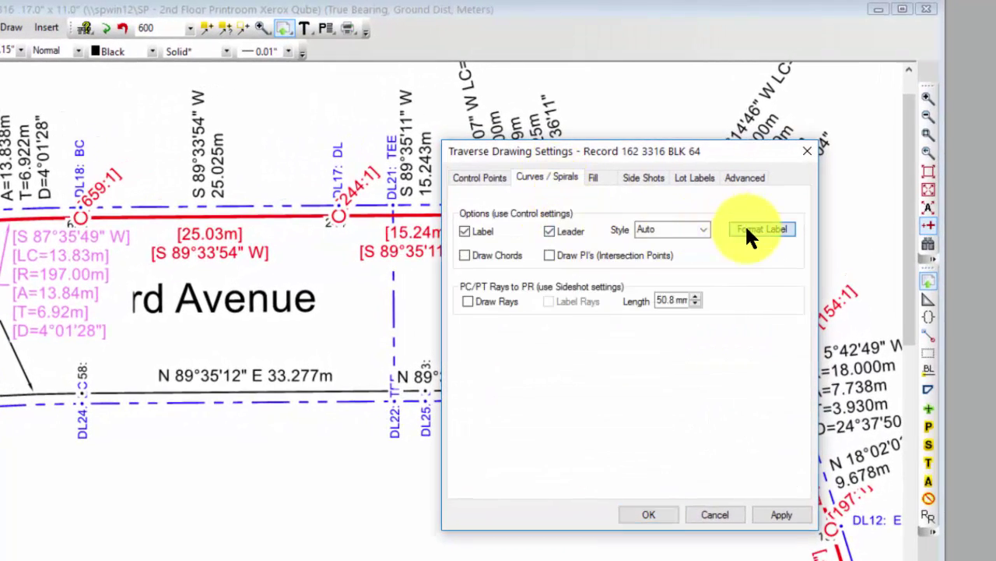
left_click(759, 229)
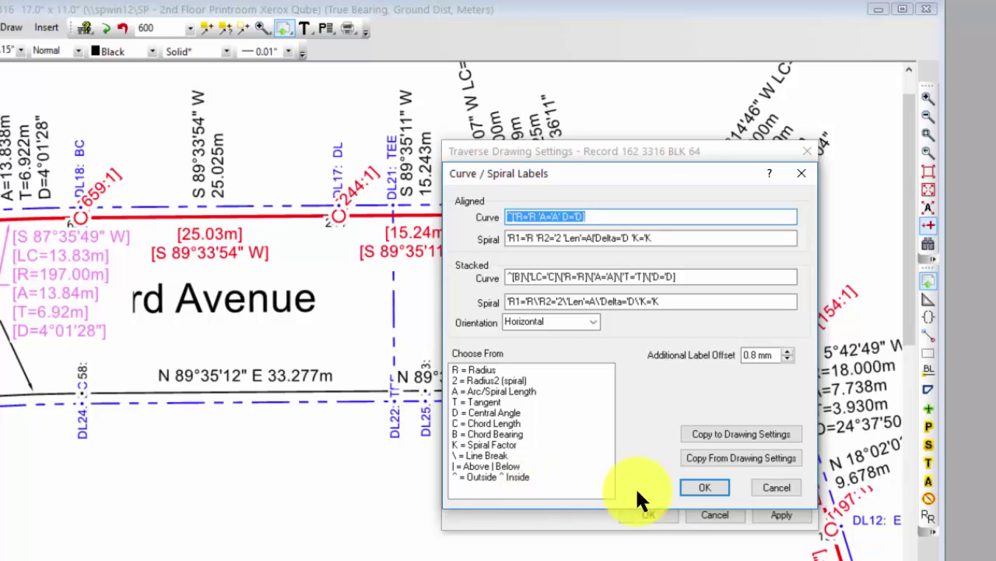
left_click(695, 484)
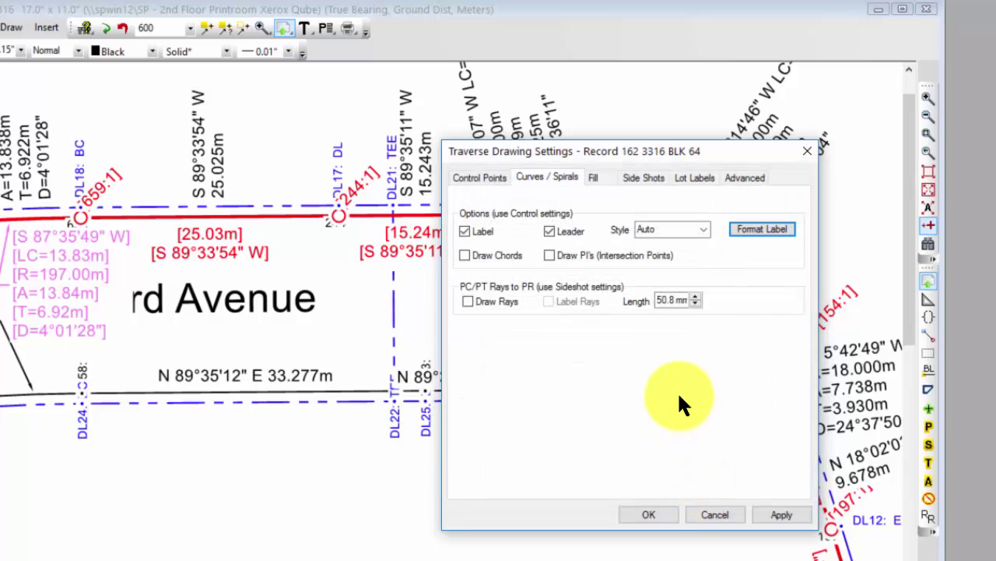